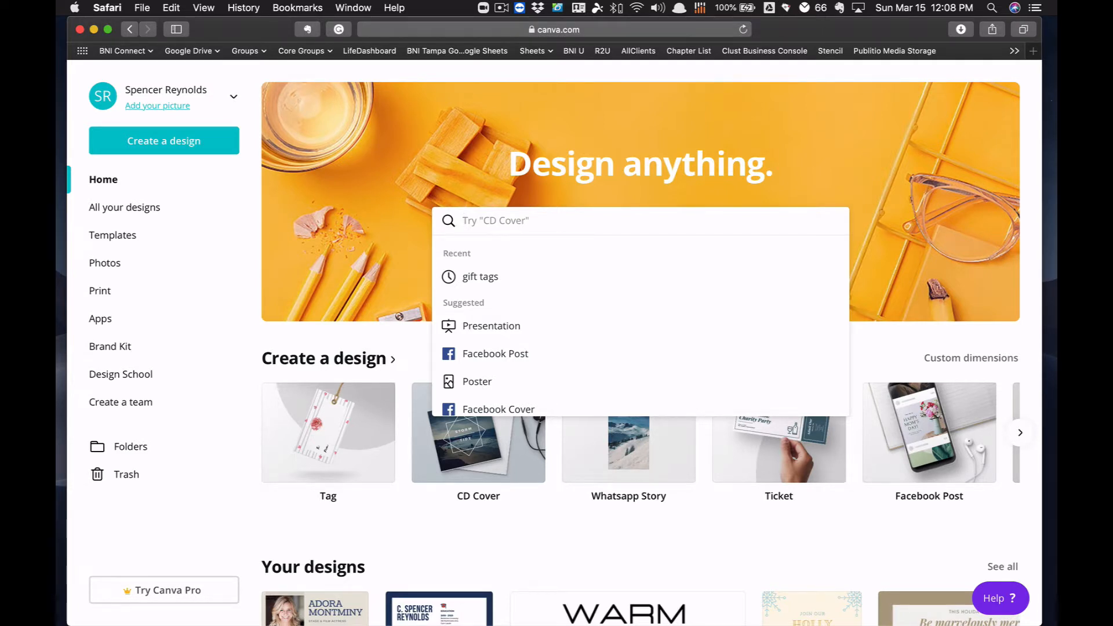
# Create a new blank design with custom dimensions of 1920 × 1080 px.
pyautogui.click(186, 142)
pyautogui.click(145, 213)
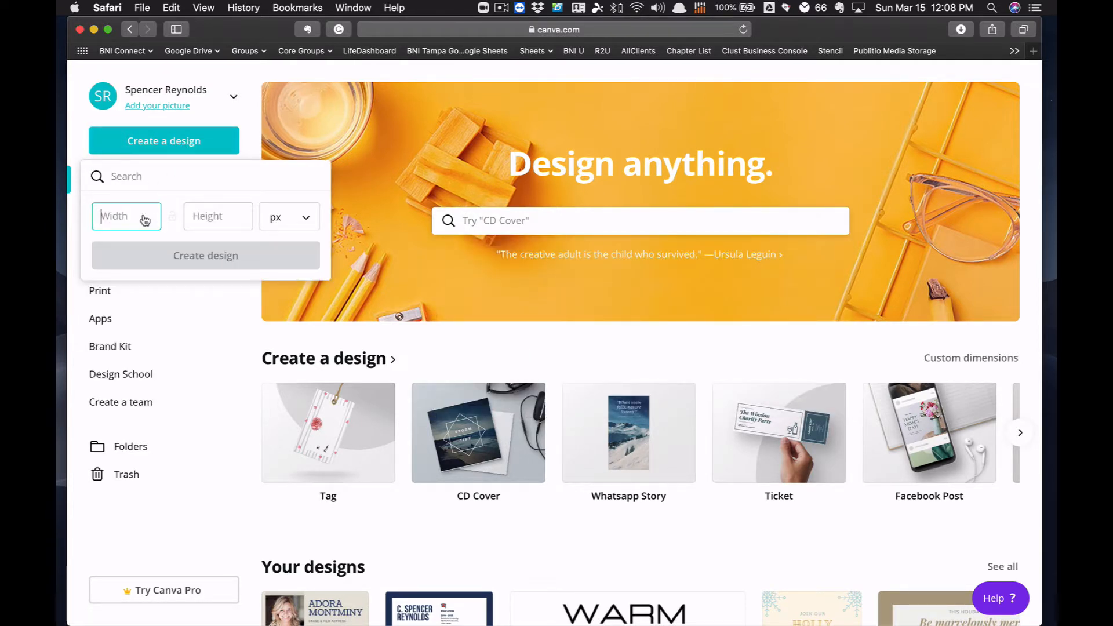
pyautogui.write('1920')
pyautogui.press('Tab')
pyautogui.write('10')
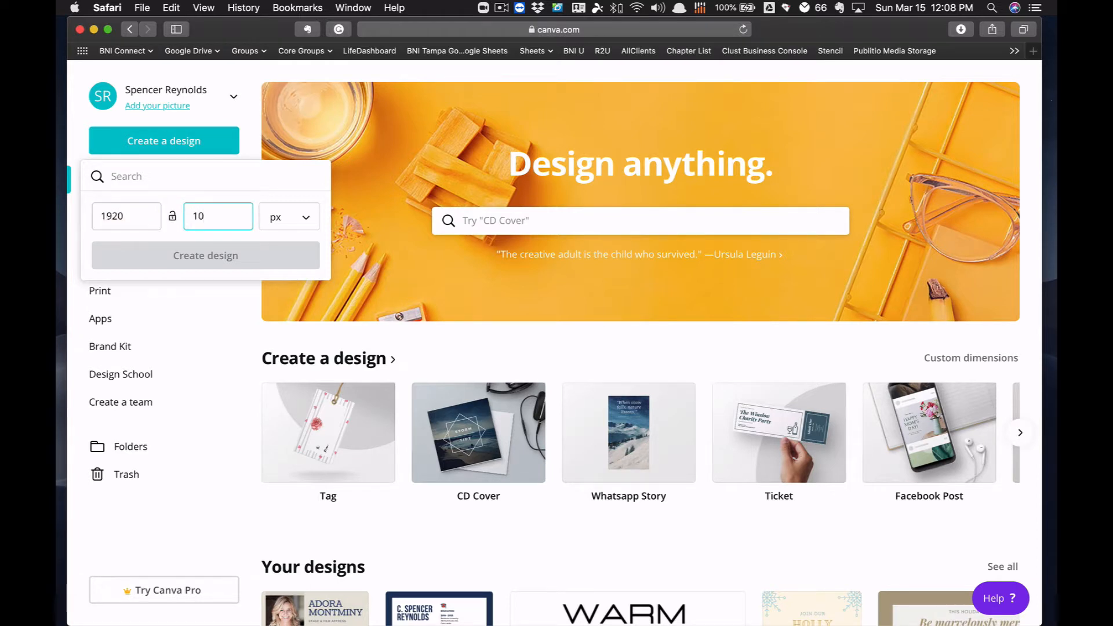
pyautogui.write('80')
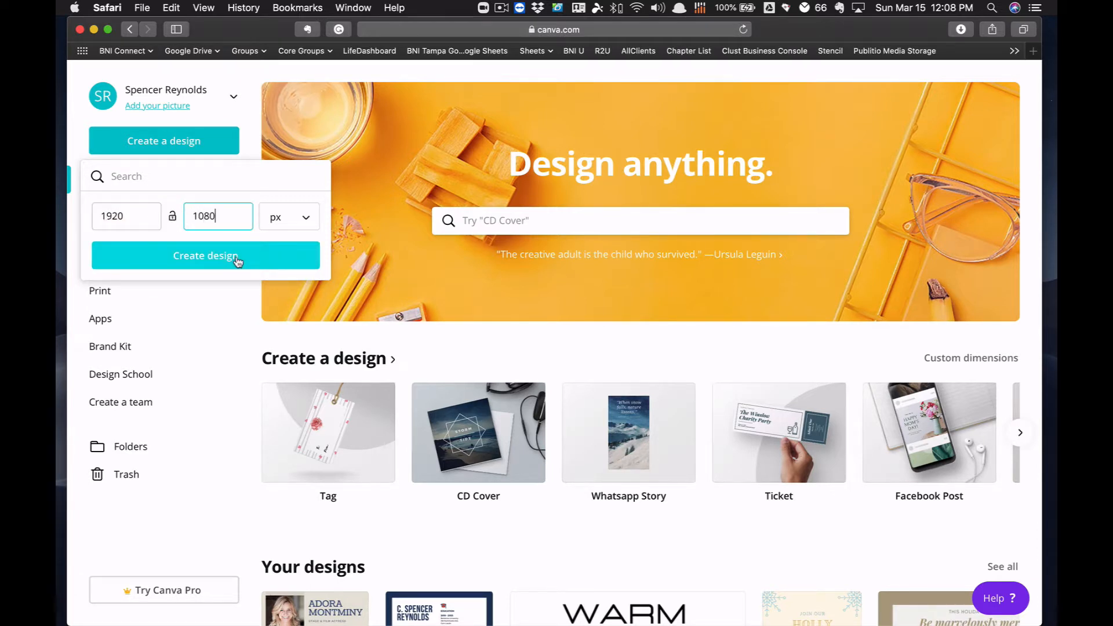
pyautogui.click(238, 262)
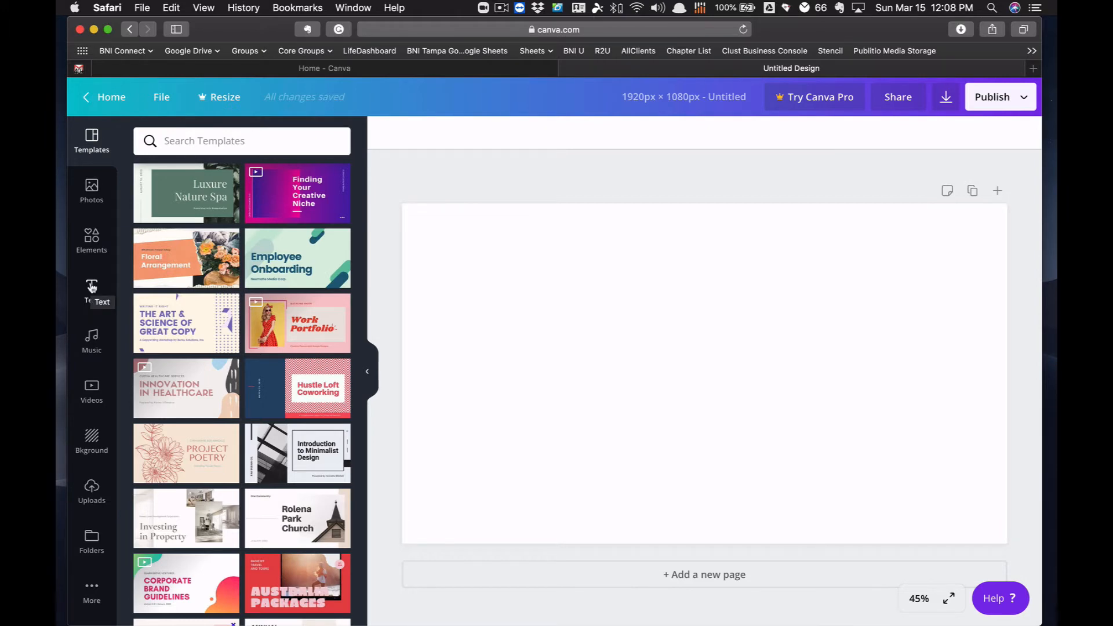
# Add the "Cheers to the New Year" font combination and move it to the left half of the page.
pyautogui.click(92, 286)
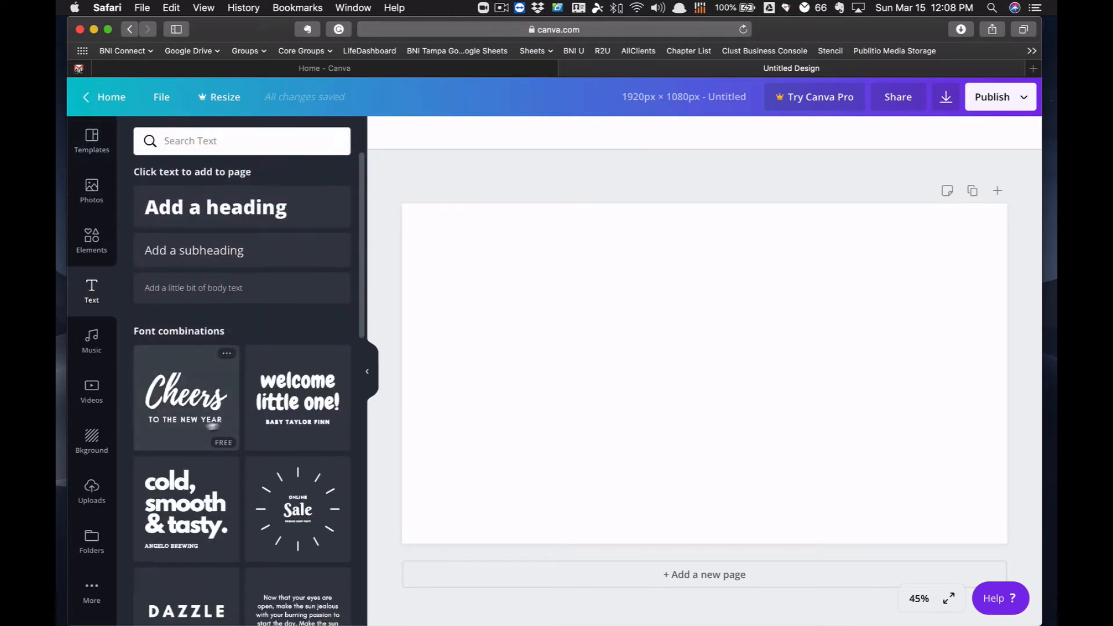
pyautogui.click(163, 408)
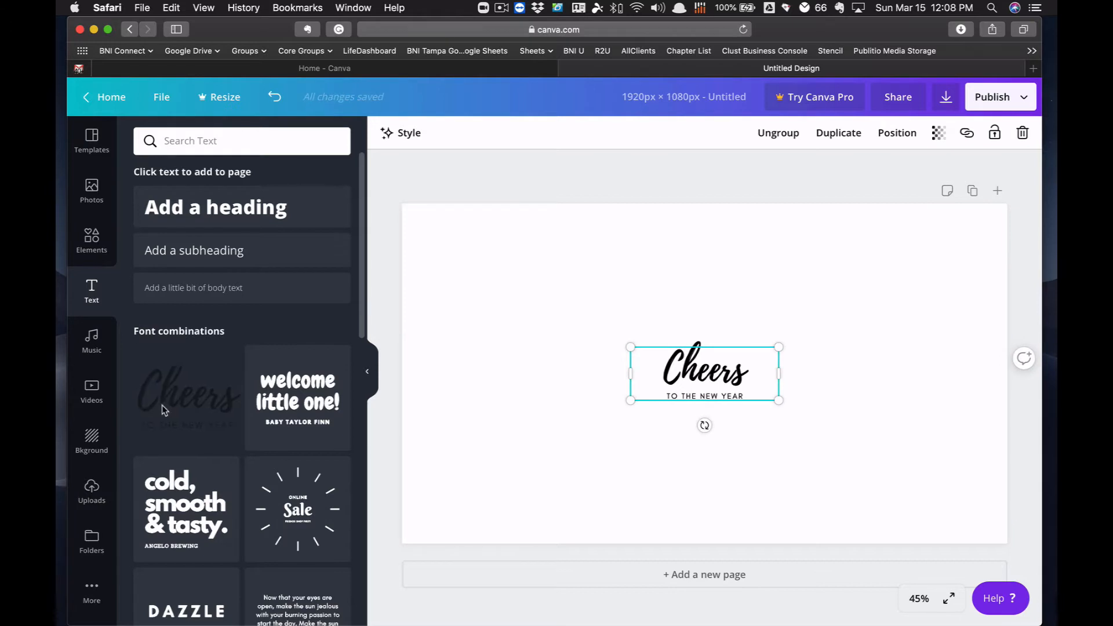
pyautogui.moveTo(703, 380); pyautogui.dragTo(517, 379)
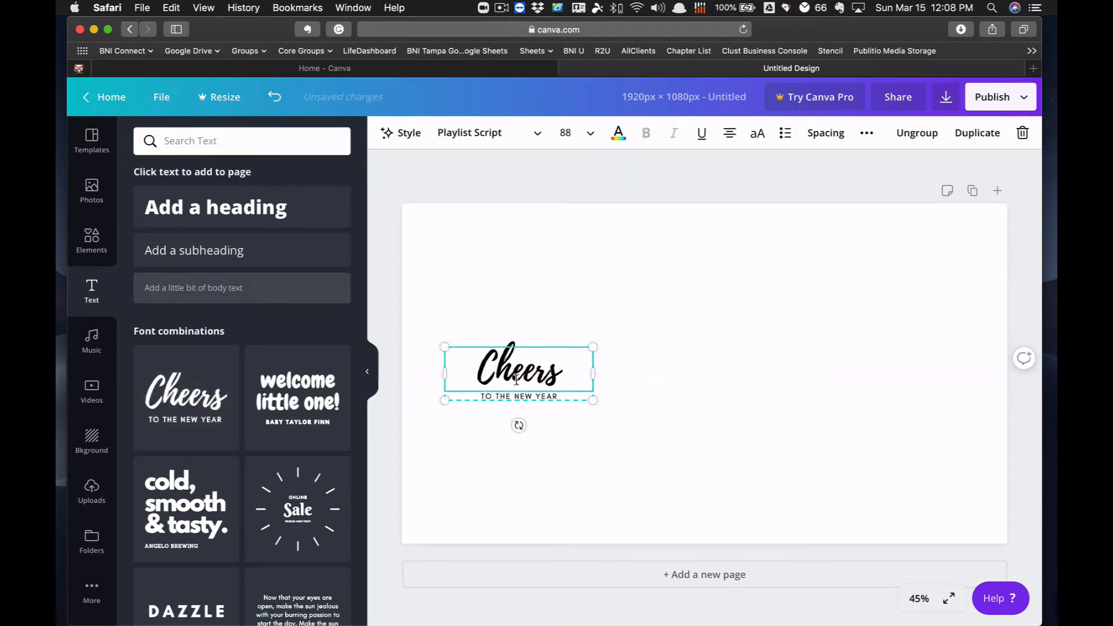
# Delete both lines of the "Cheers to the New Year" text from the page.
pyautogui.press('BackSpace')
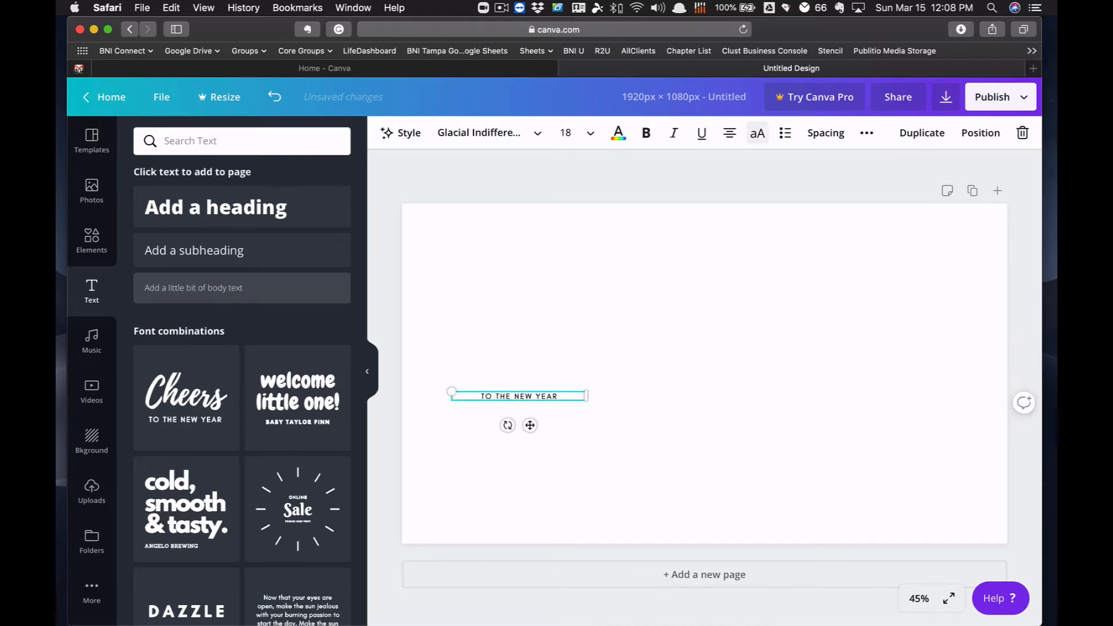
pyautogui.click(513, 393)
pyautogui.press('BackSpace')
pyautogui.press('BackSpace')
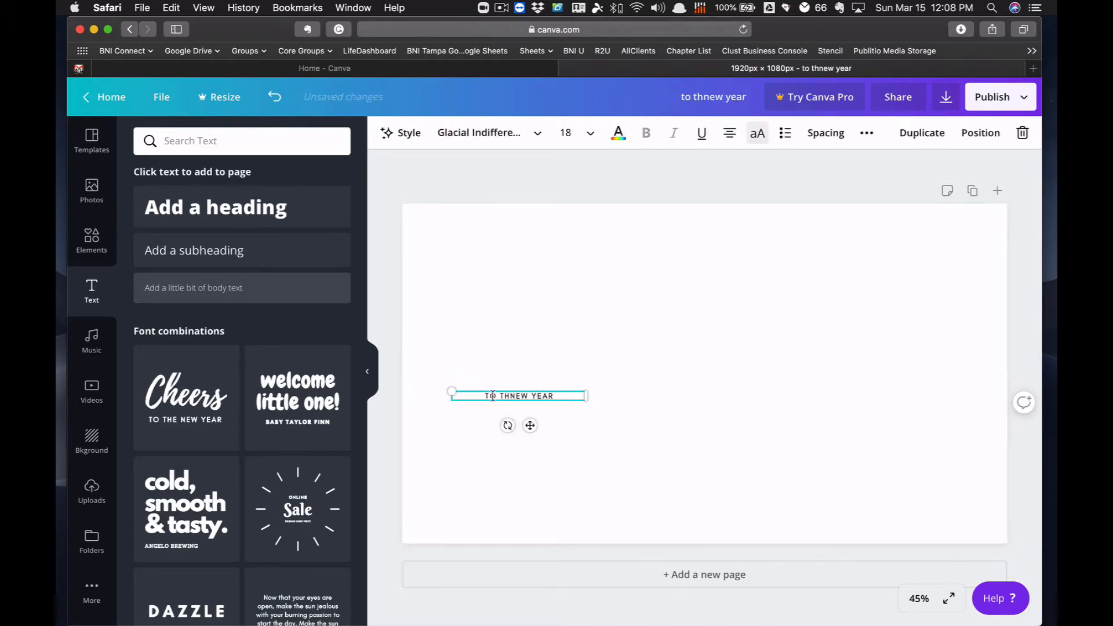
pyautogui.press('BackSpace')
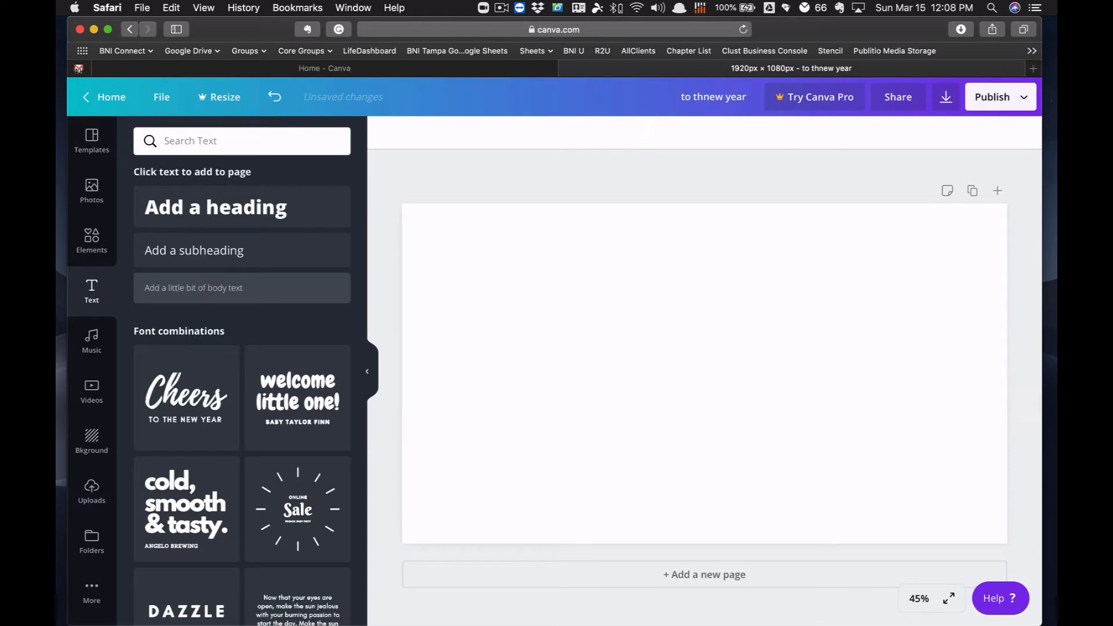
# Place the uploaded BNI Tampa logo on the page, shrinking it to fit the page's upper-left corner.
pyautogui.click(99, 243)
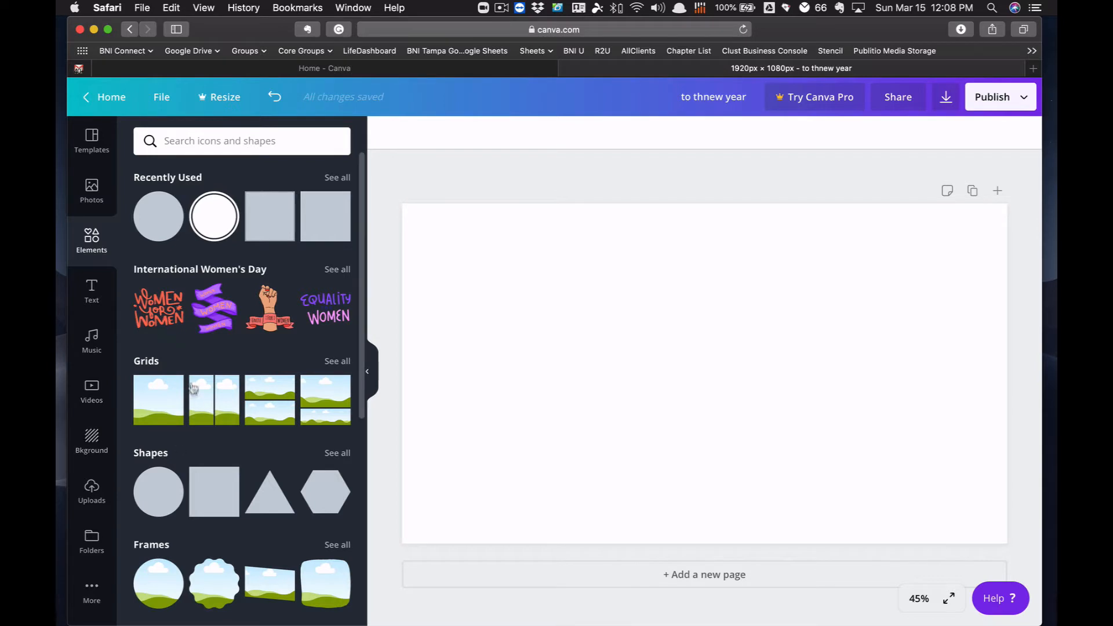
pyautogui.click(91, 492)
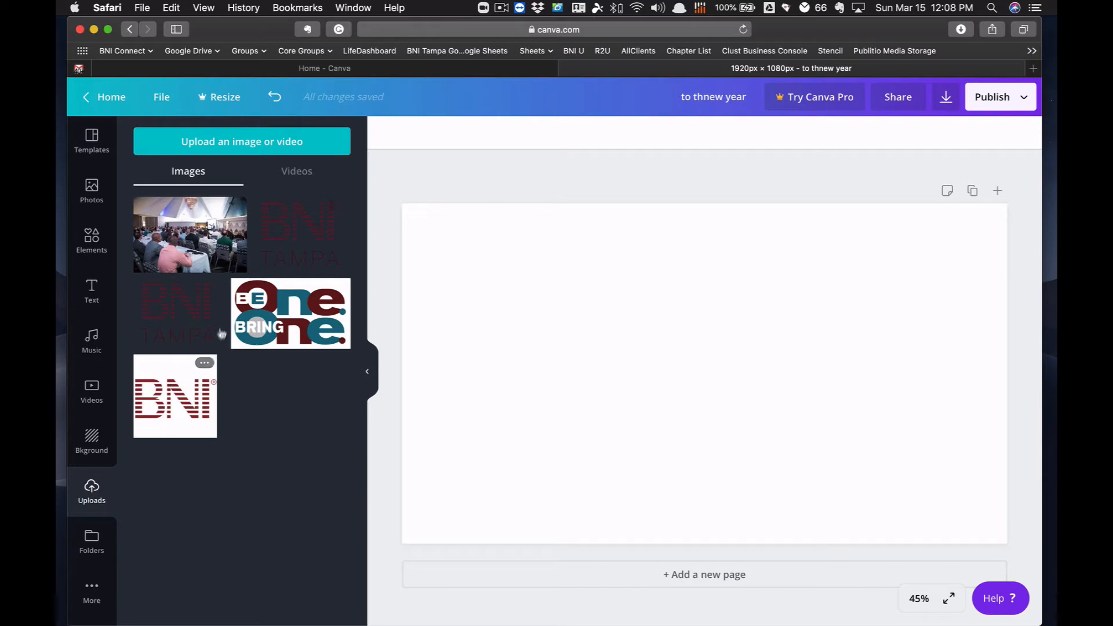
pyautogui.moveTo(296, 226); pyautogui.dragTo(461, 263)
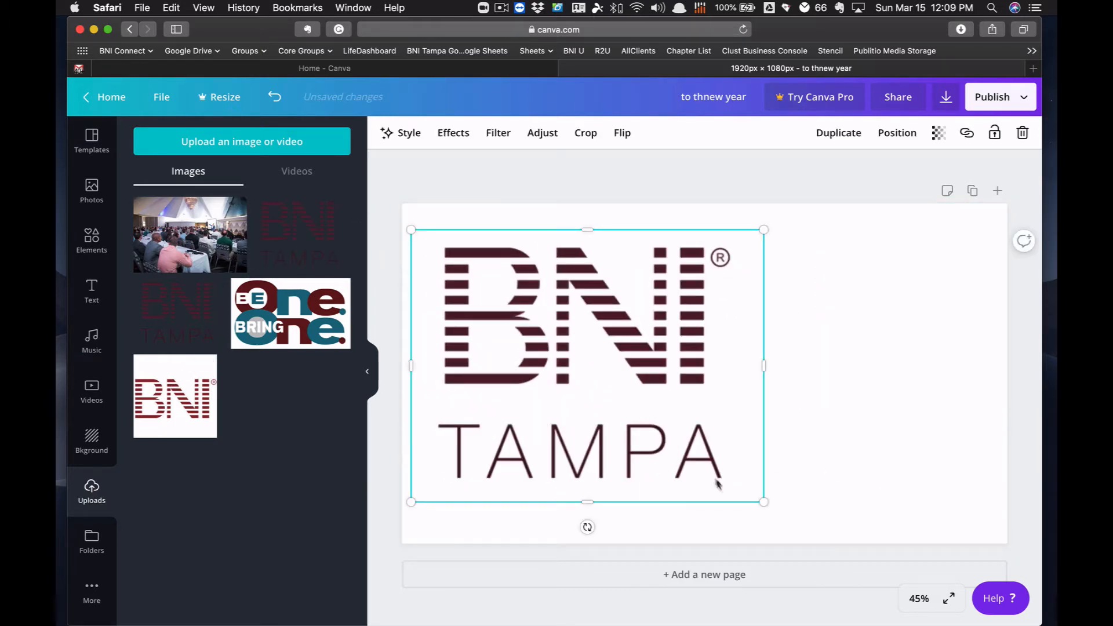
pyautogui.moveTo(764, 502); pyautogui.dragTo(594, 397)
pyautogui.moveTo(544, 295); pyautogui.dragTo(535, 269)
pyautogui.click(381, 446)
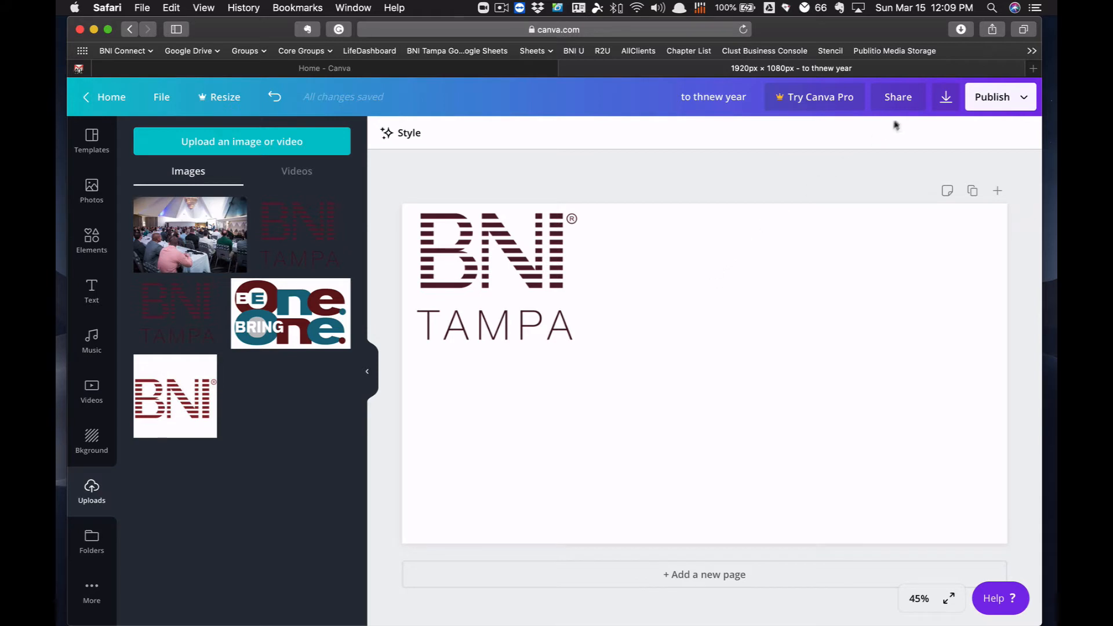
# Download the design as a PNG file and allow downloads from canva.com.
pyautogui.click(949, 105)
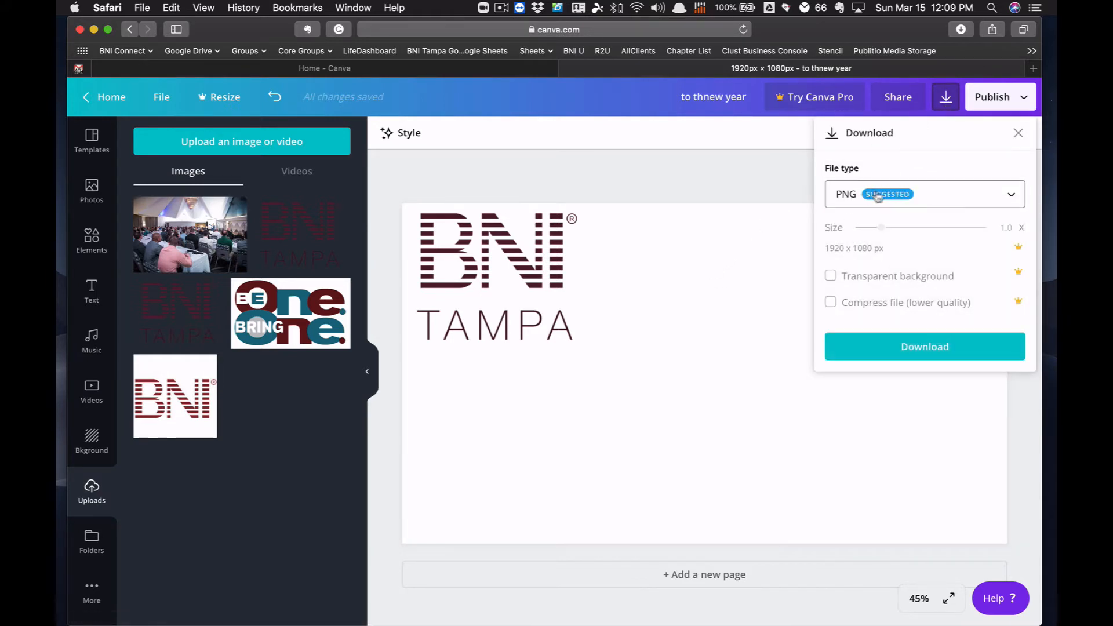
pyautogui.click(1009, 196)
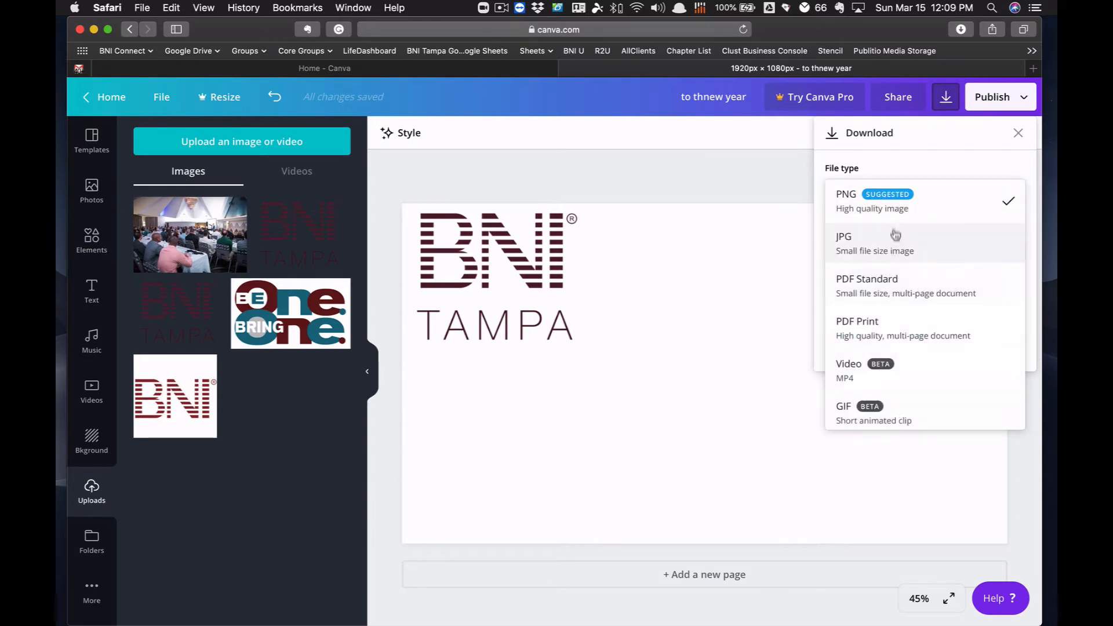
pyautogui.click(905, 206)
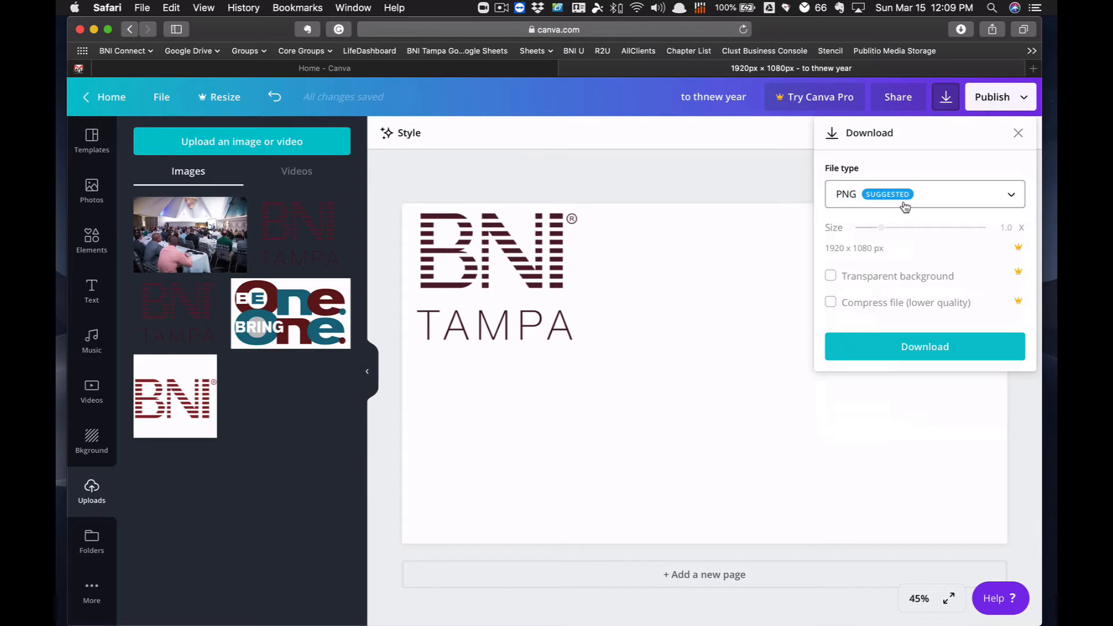
pyautogui.click(915, 357)
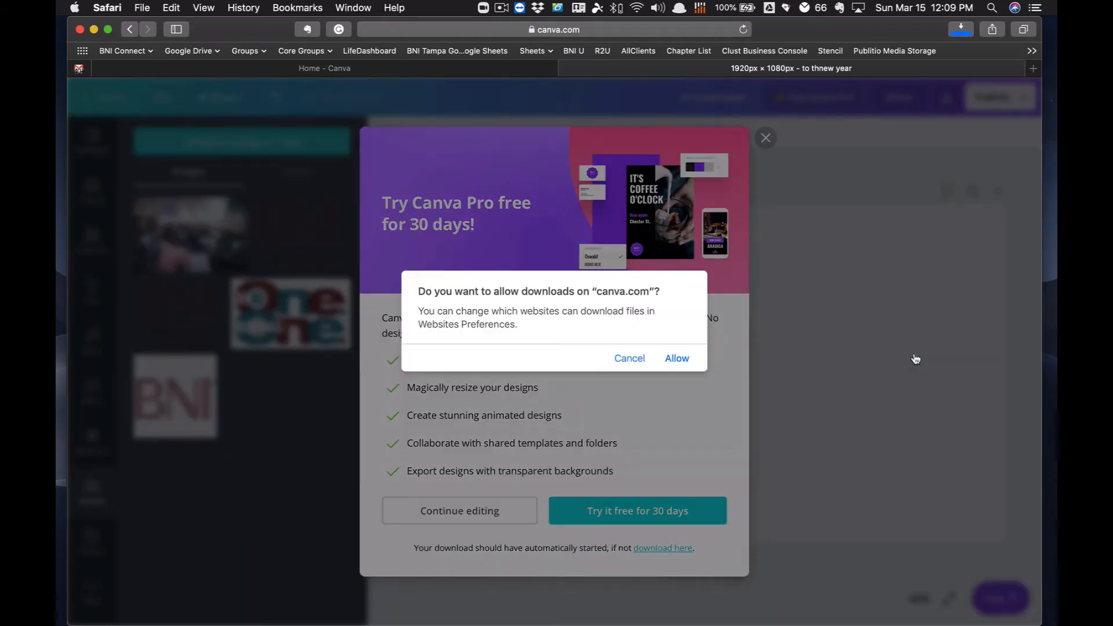
pyautogui.click(677, 358)
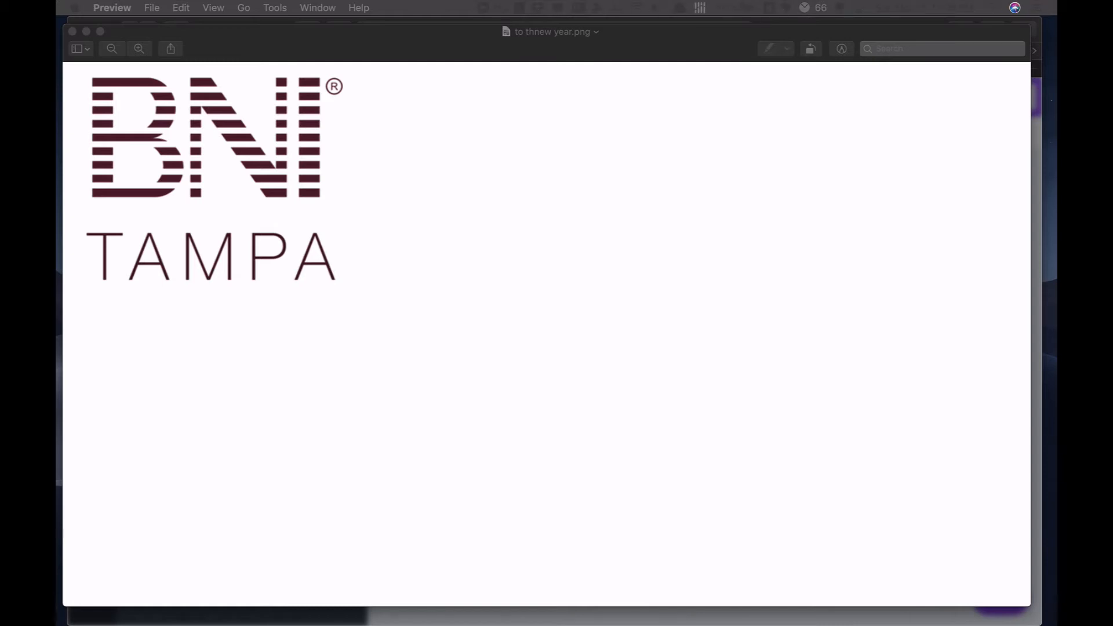
# Switch to the Zoom settings and open the Virtual Background options.
pyautogui.moveTo(57, 34); pyautogui.dragTo(606, 87)
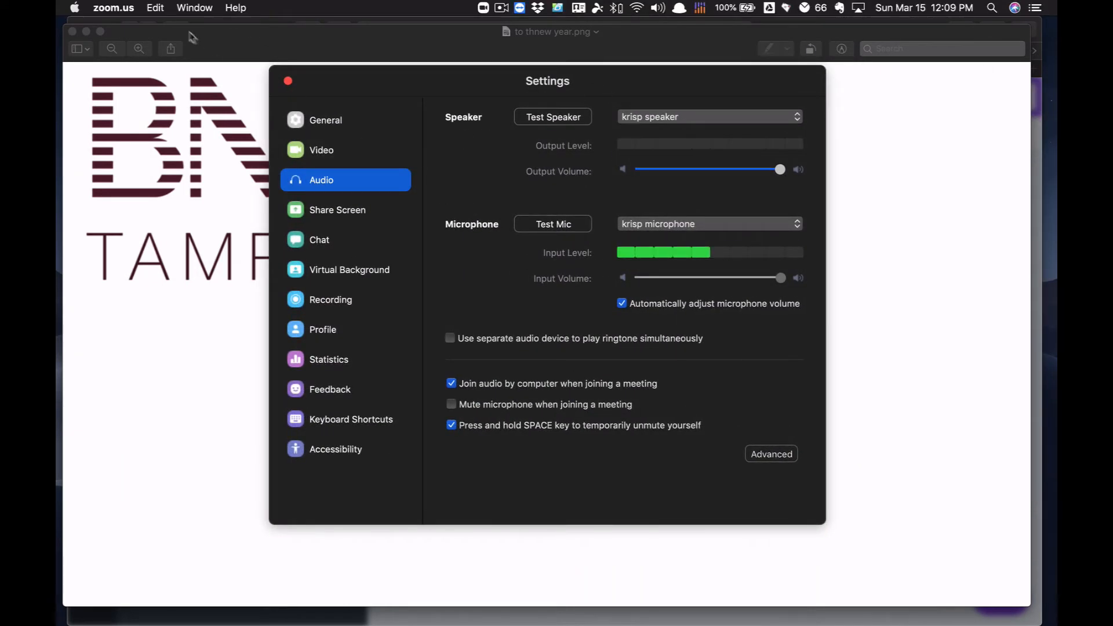
pyautogui.click(119, 8)
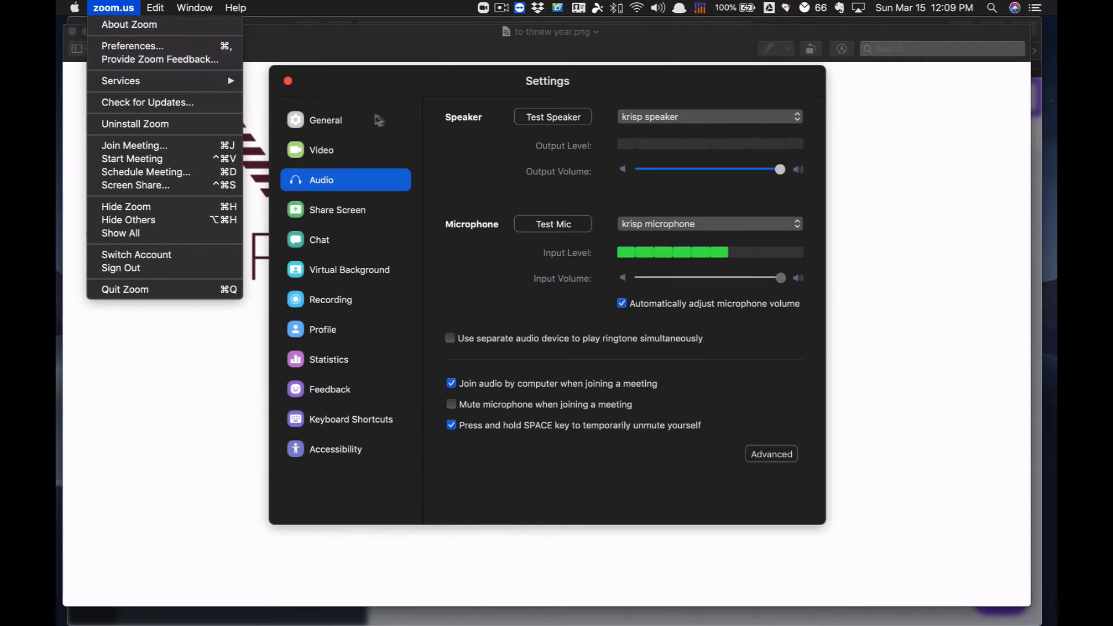
pyautogui.click(387, 80)
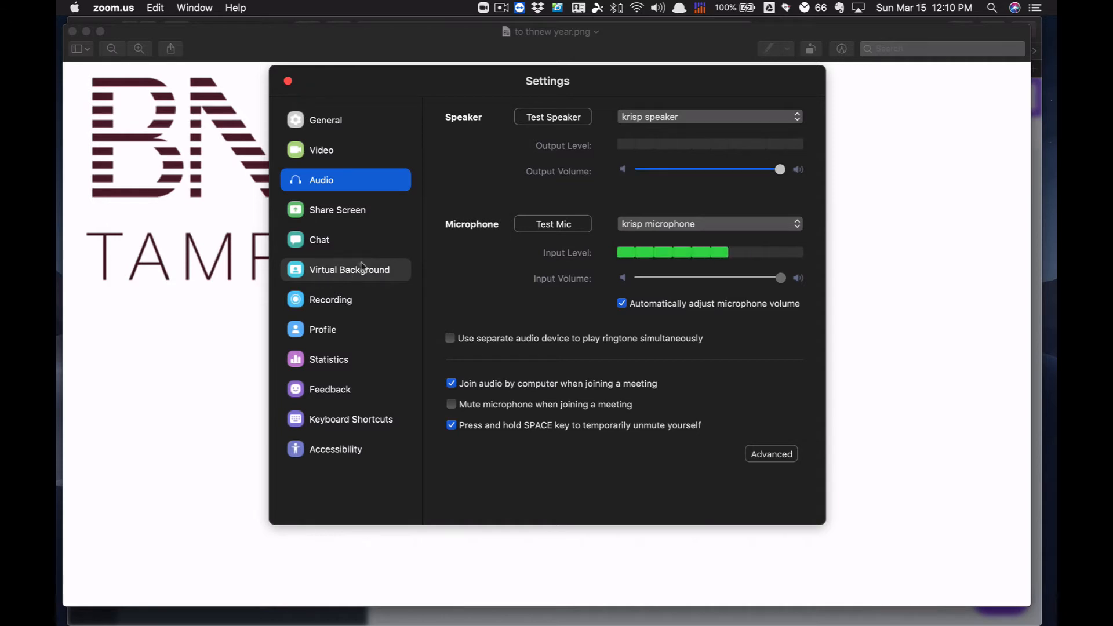
pyautogui.click(332, 271)
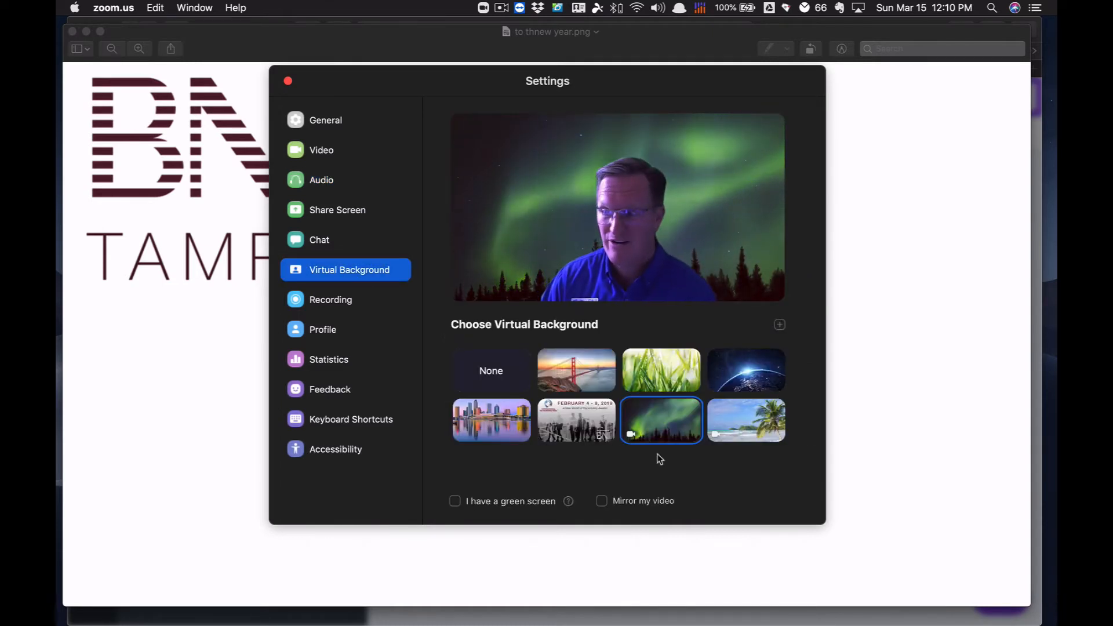
# Add the image "to thnew year.png" from the Downloads folder as a virtual background.
pyautogui.click(780, 325)
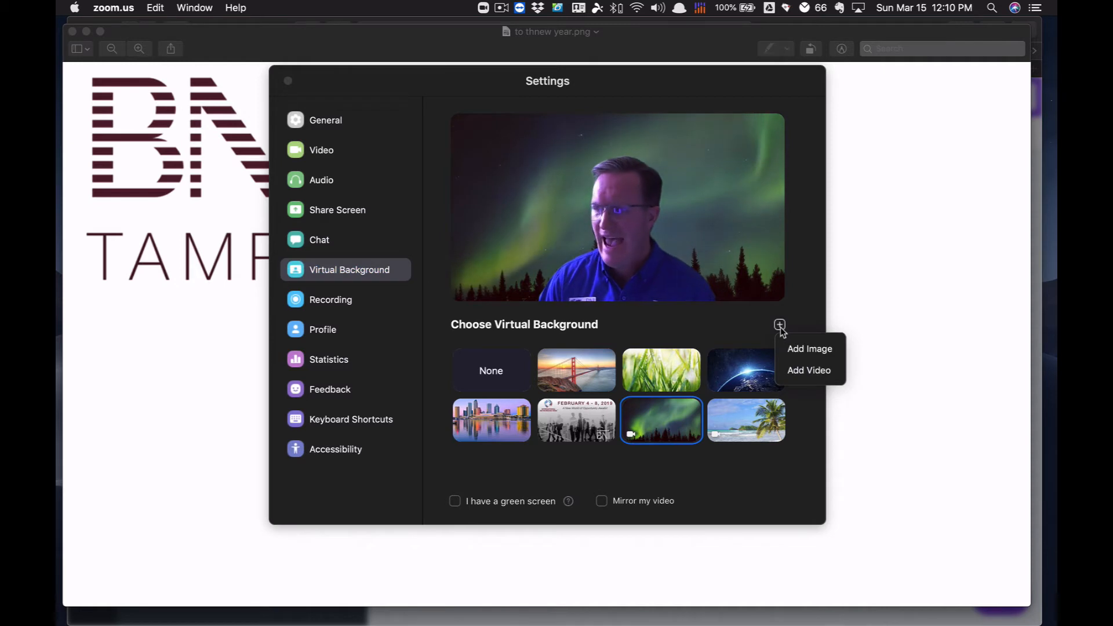
pyautogui.click(798, 358)
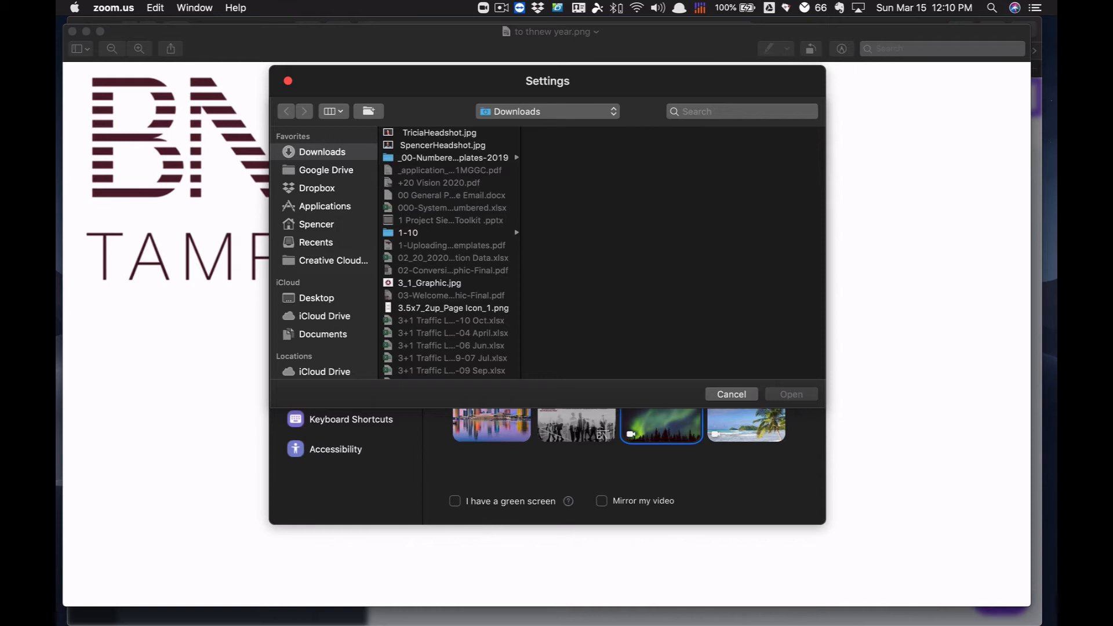
pyautogui.moveTo(58, 116); pyautogui.dragTo(591, 194)
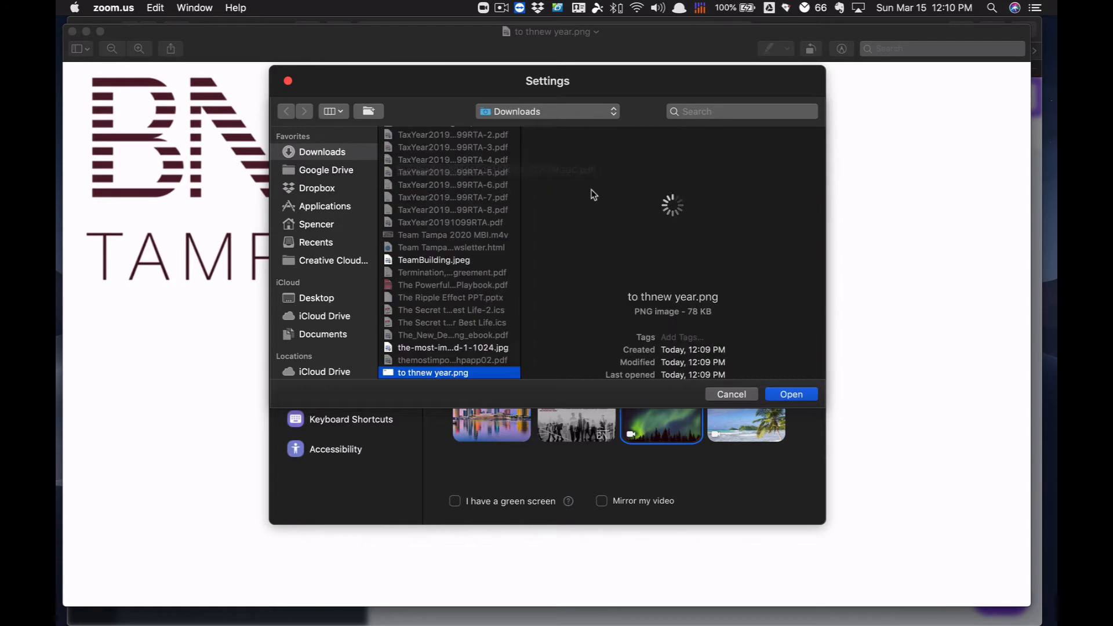
pyautogui.click(792, 396)
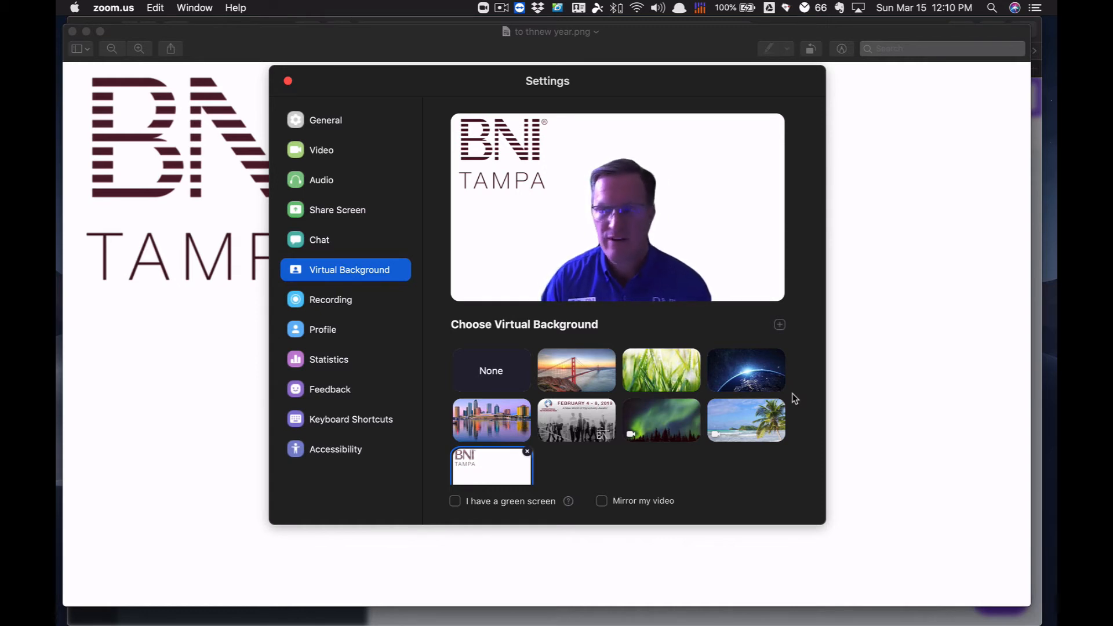
# Try the green screen option and the mirrored video option, switching each one back off.
pyautogui.click(455, 503)
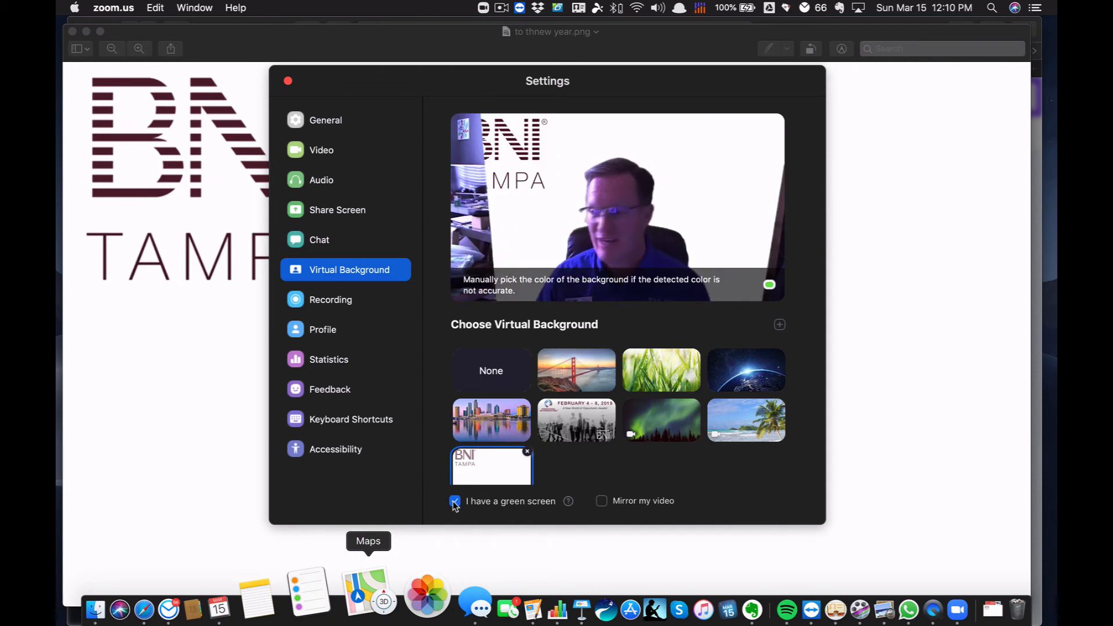
pyautogui.click(455, 502)
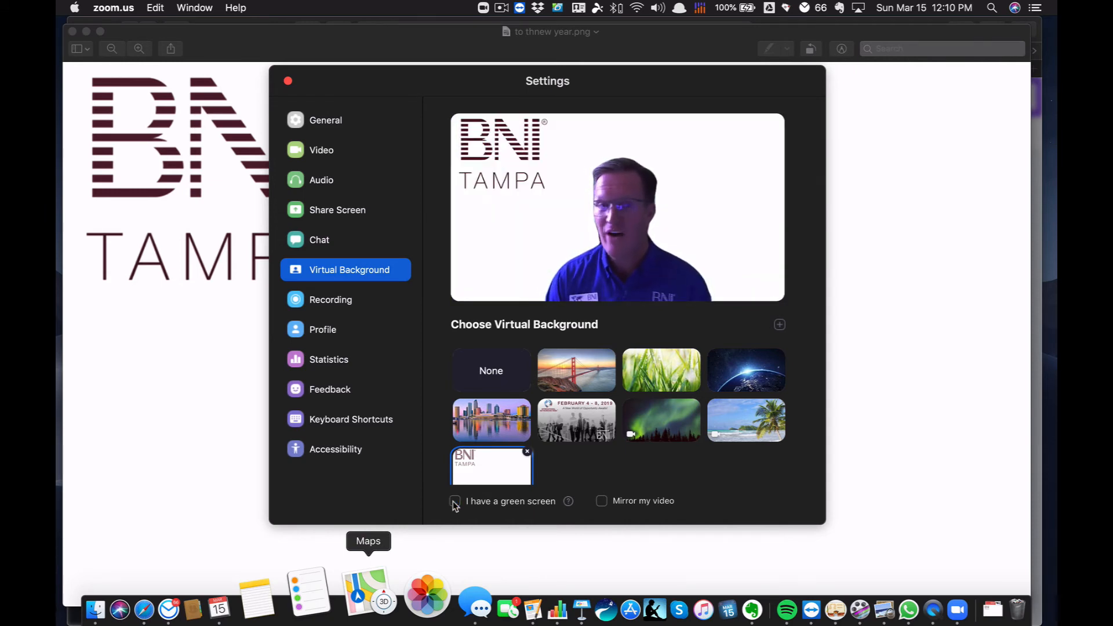
pyautogui.click(602, 502)
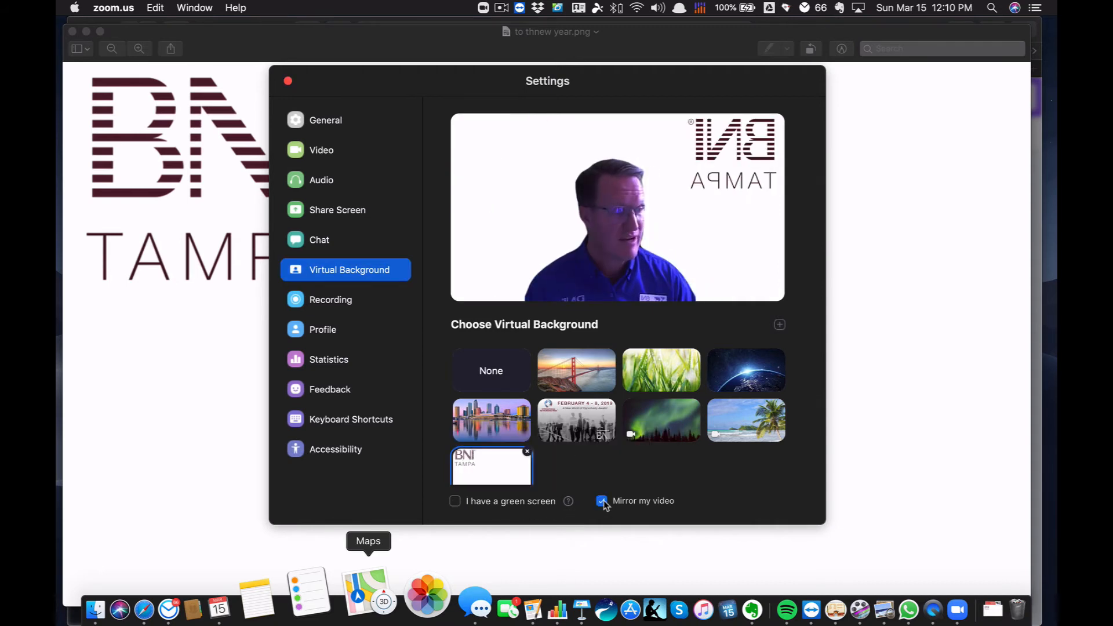
pyautogui.click(602, 501)
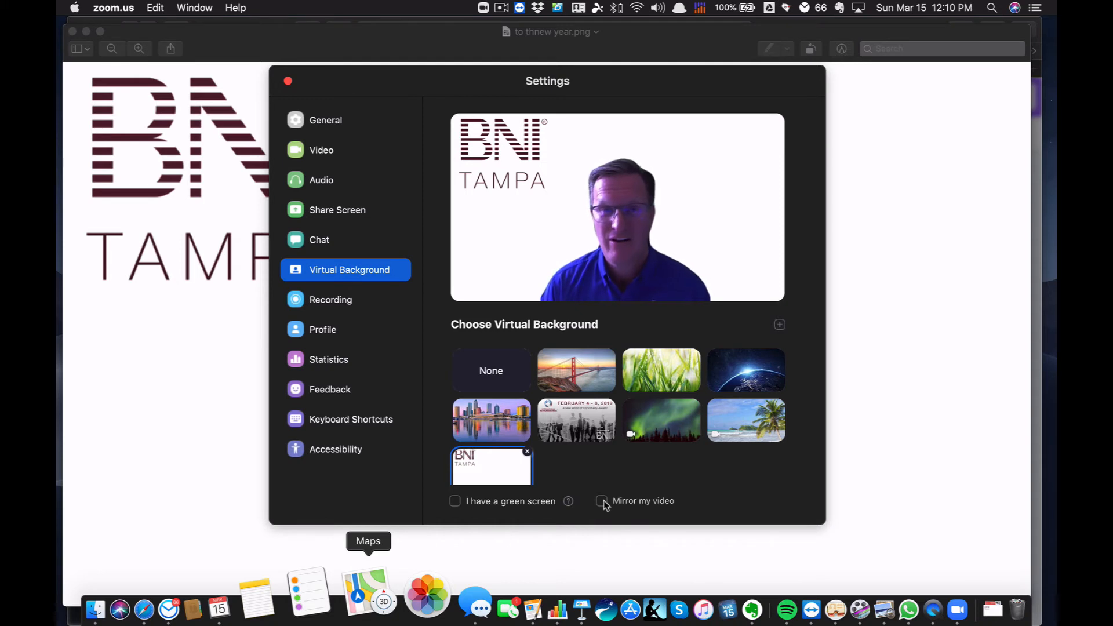
# Preview the city skyline background and no background, and reselect the BNI Tampa image.
pyautogui.click(481, 415)
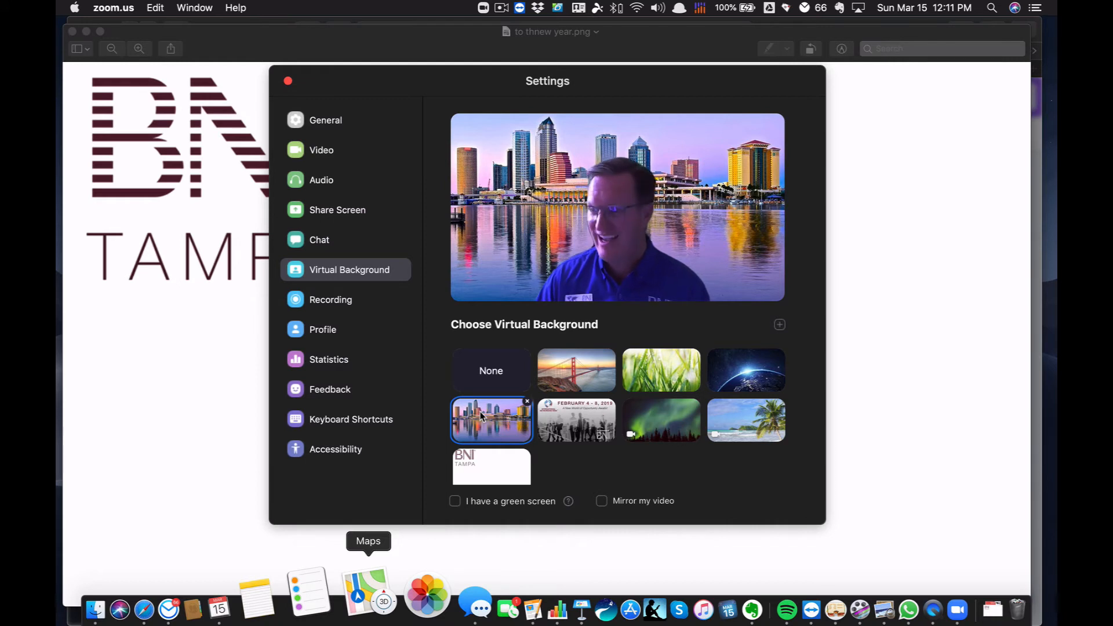
pyautogui.click(469, 373)
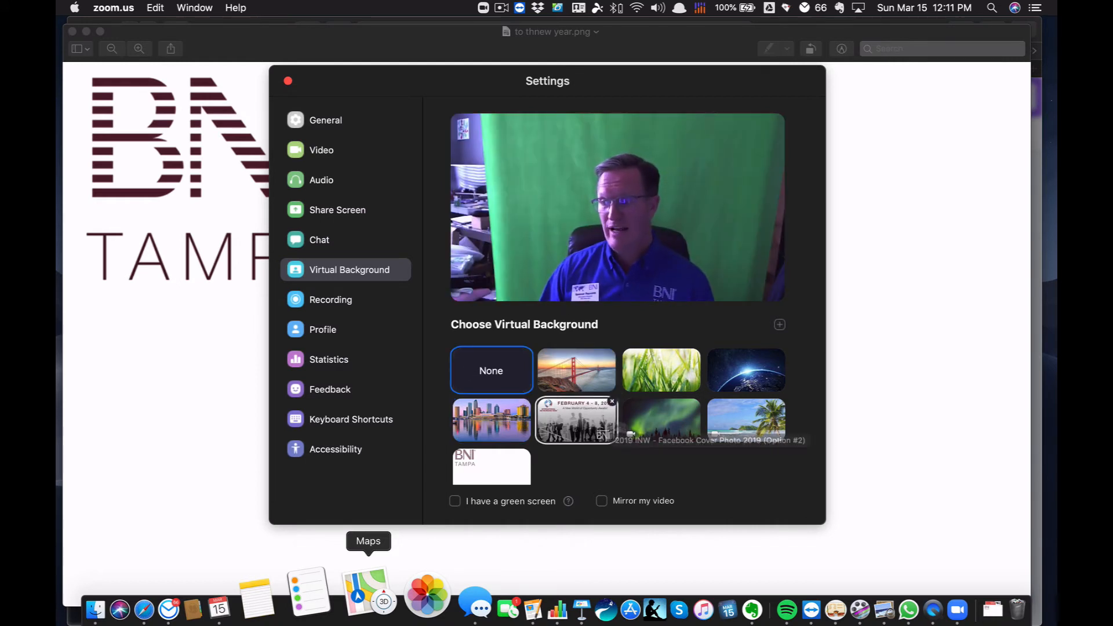
pyautogui.click(508, 483)
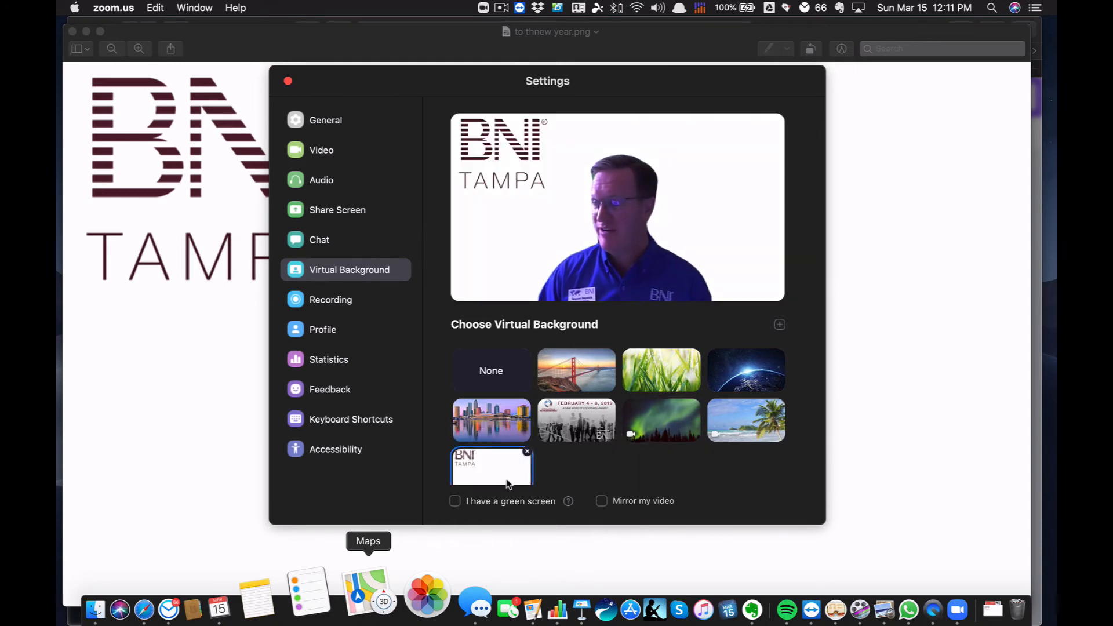